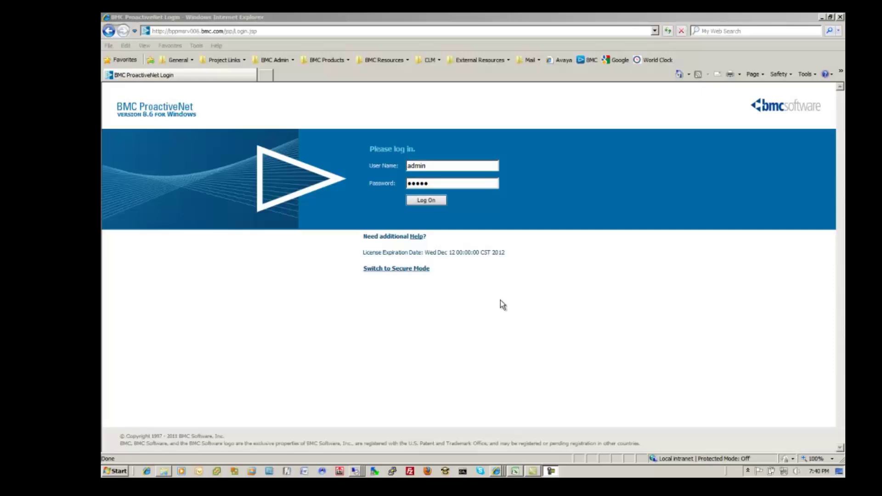
Log in as admin and scroll the console Options' Administration settings to the BMC ProactiveNet section.
left_click(429, 202)
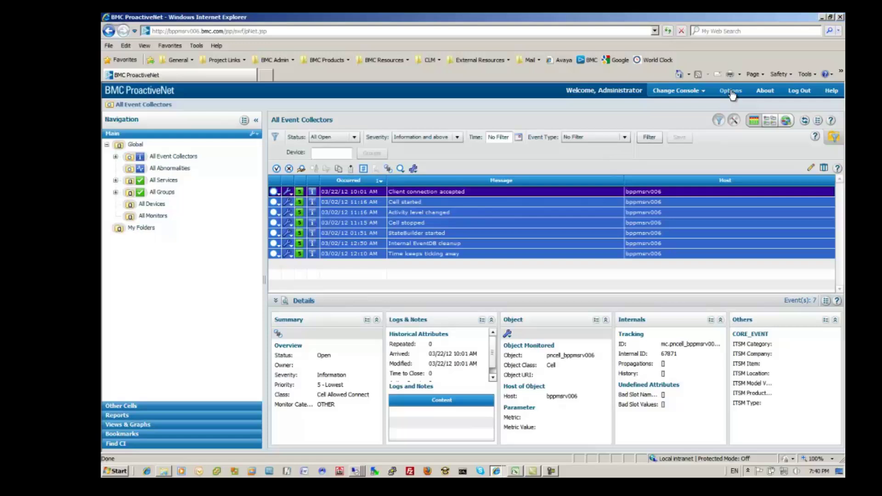
left_click(732, 93)
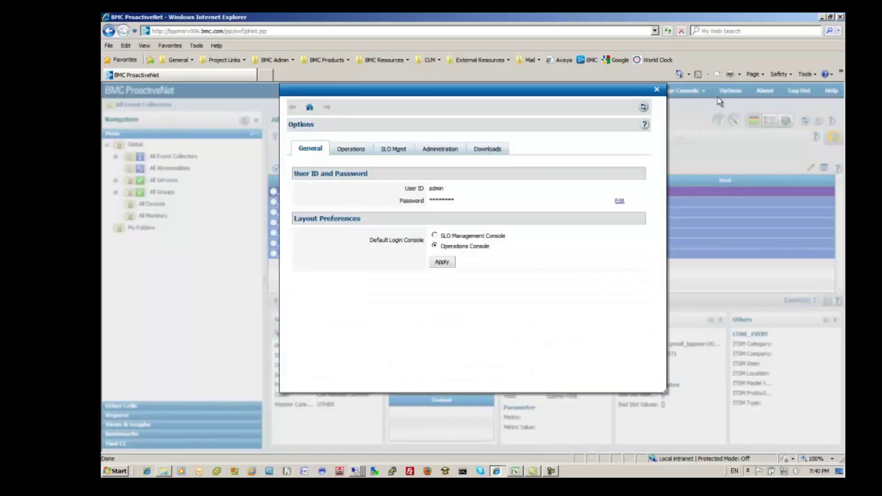
left_click(443, 149)
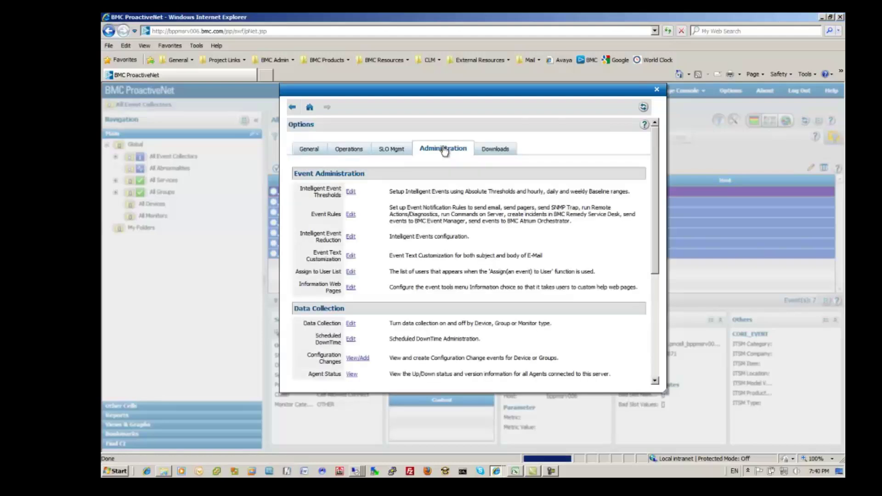
left_click_drag(653, 137, 651, 280)
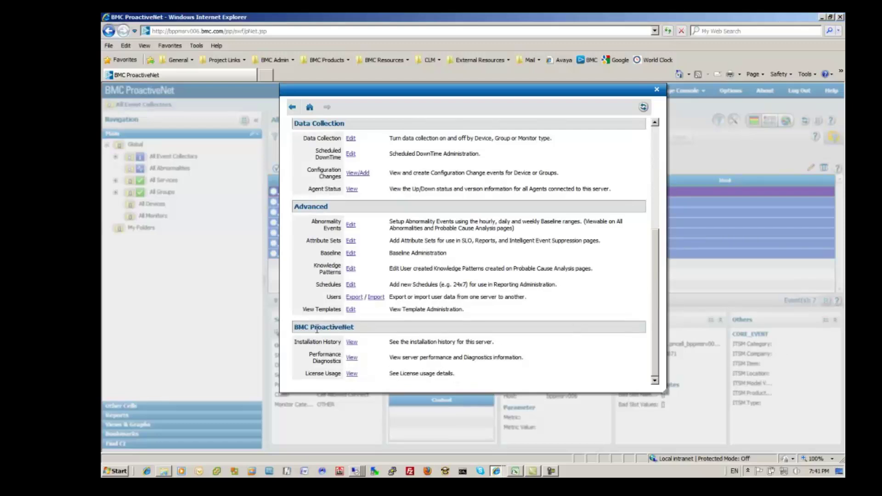
Open the Performance Diagnostics view offering yesterday's, last week's graphs and diagnostic details.
left_click(351, 358)
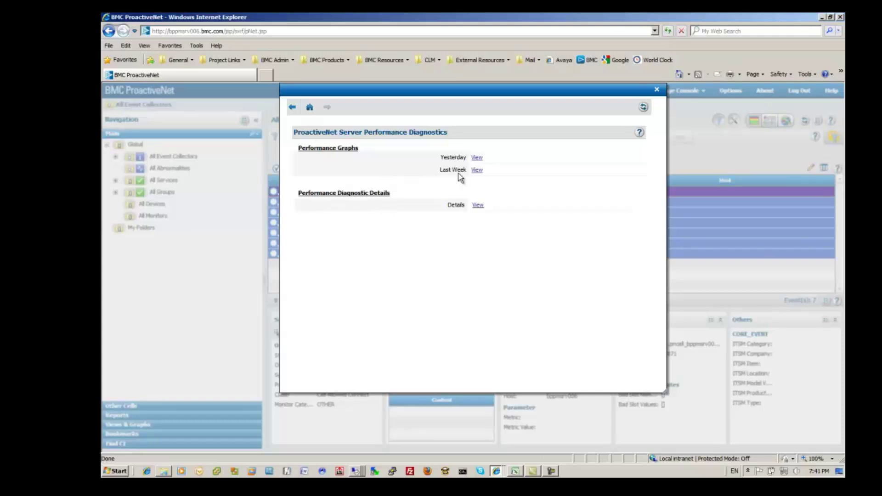
Show last week's graphs and browse the jserver and pronet_cntl CPU and memory plots.
left_click(477, 169)
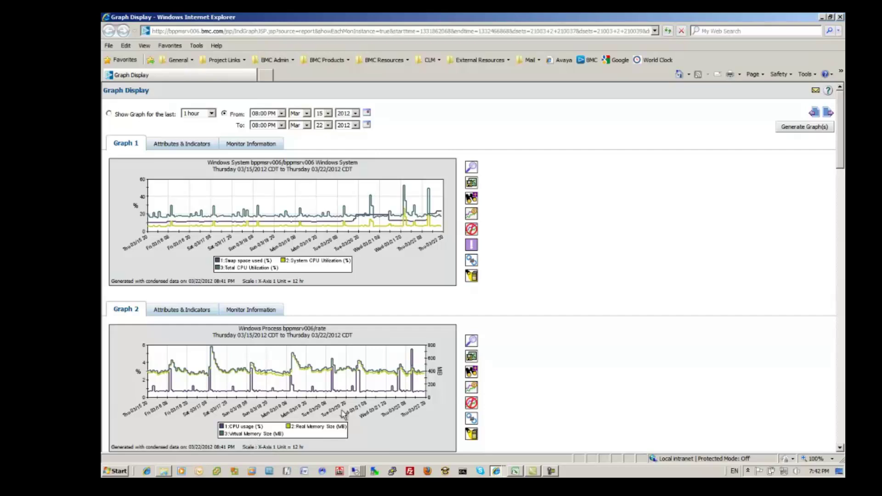
left_click_drag(841, 124, 843, 170)
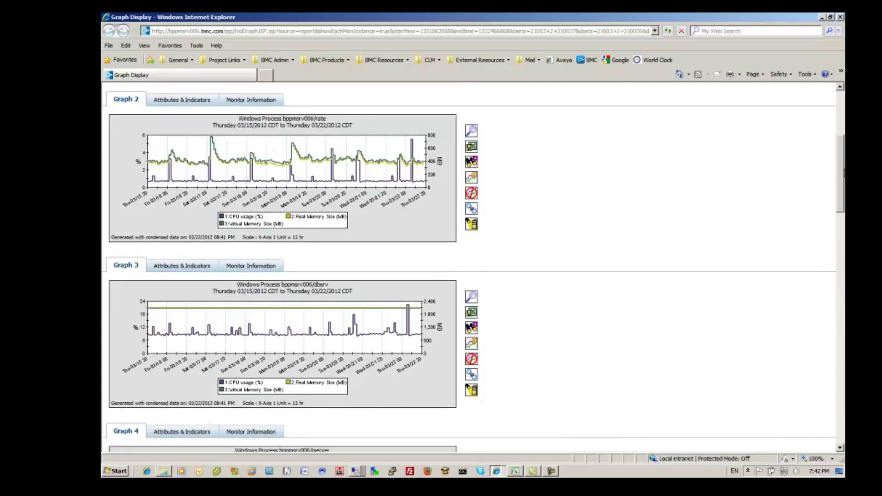
left_click_drag(843, 170, 838, 190)
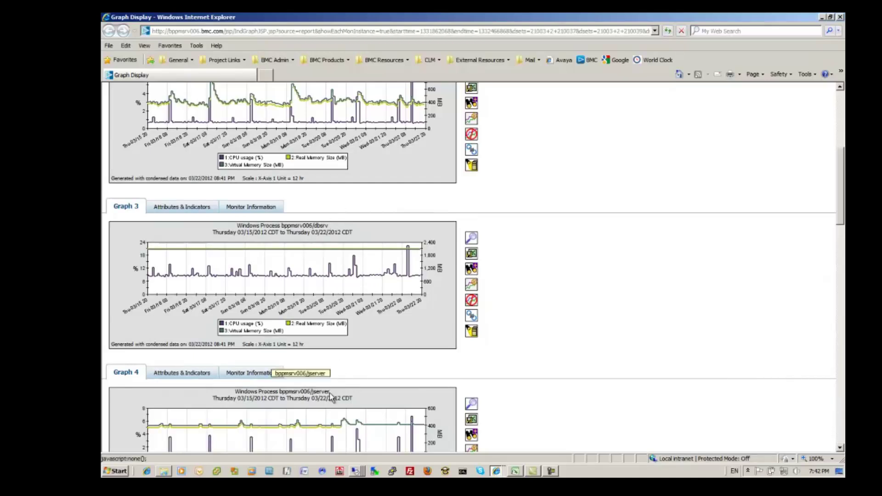
left_click_drag(842, 190, 844, 253)
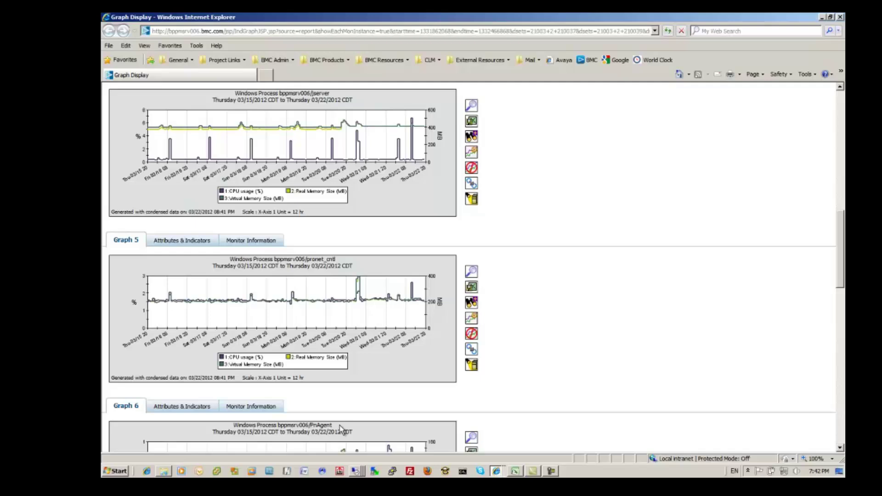
left_click_drag(843, 251, 843, 320)
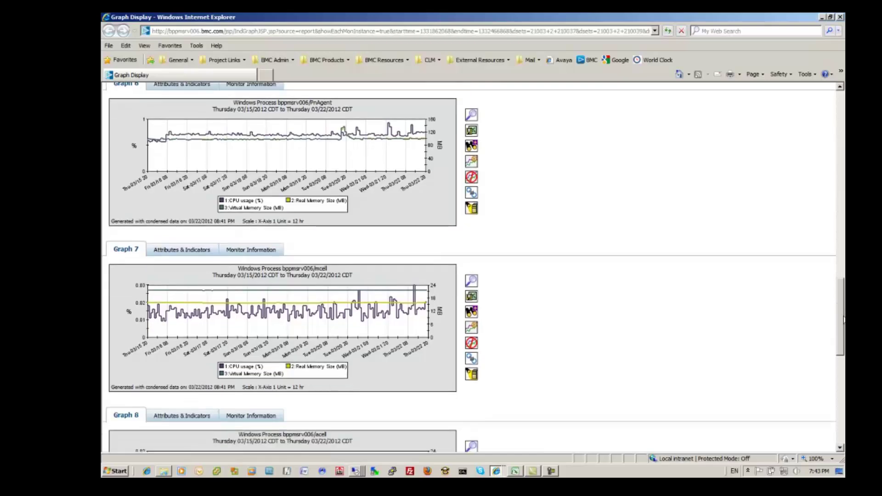
left_click_drag(843, 319, 843, 338)
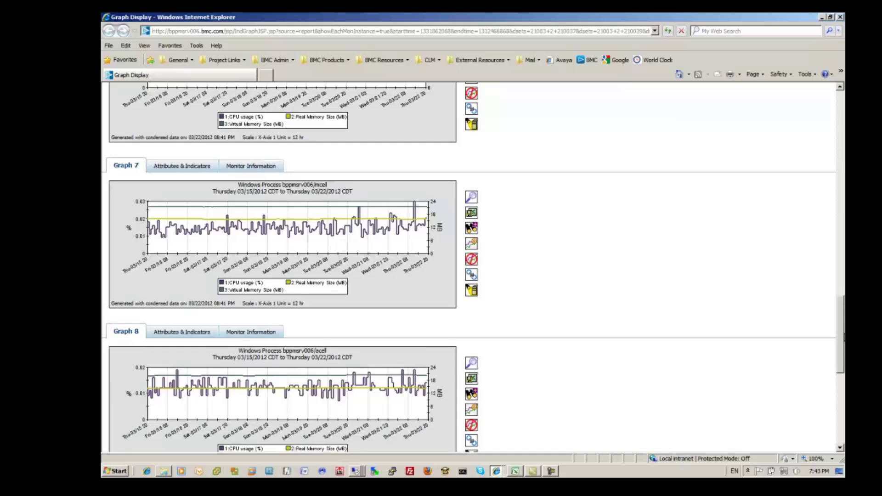
left_click_drag(843, 338, 844, 376)
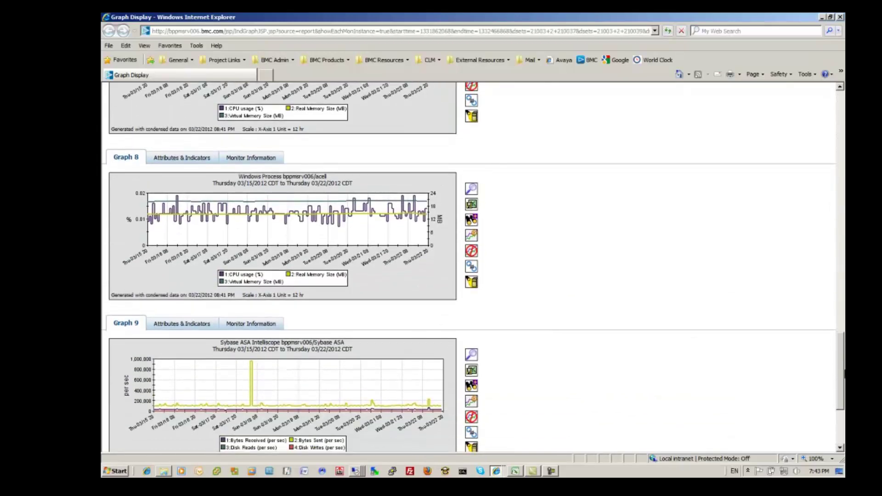
mouse_move(844, 374)
left_mouse_down()
mouse_move(844, 386)
mouse_move(838, 253)
left_mouse_up()
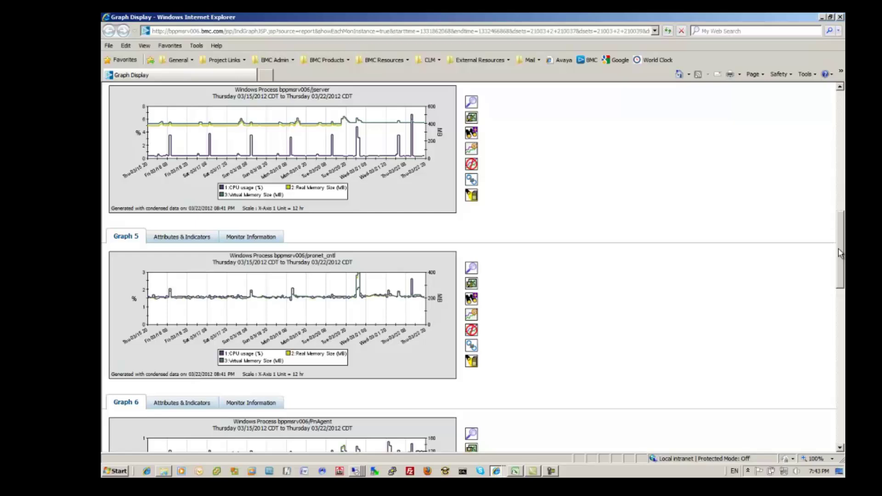
left_click_drag(839, 253, 841, 219)
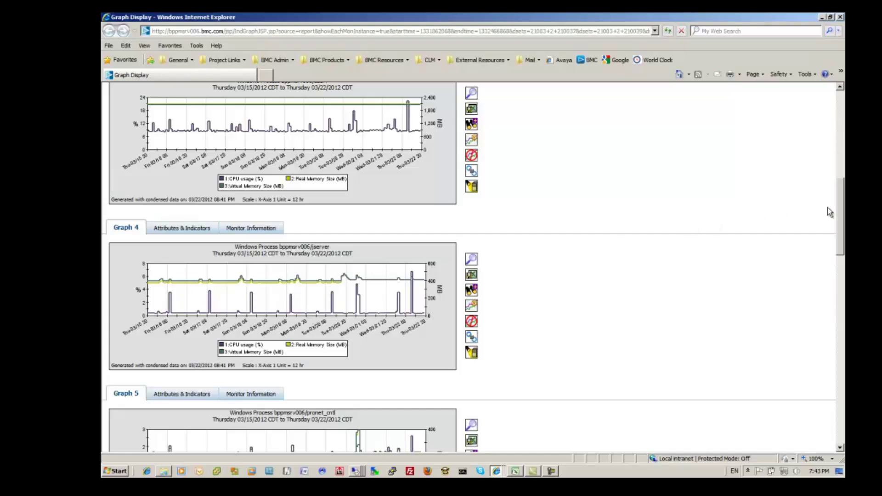
left_click_drag(840, 218, 842, 160)
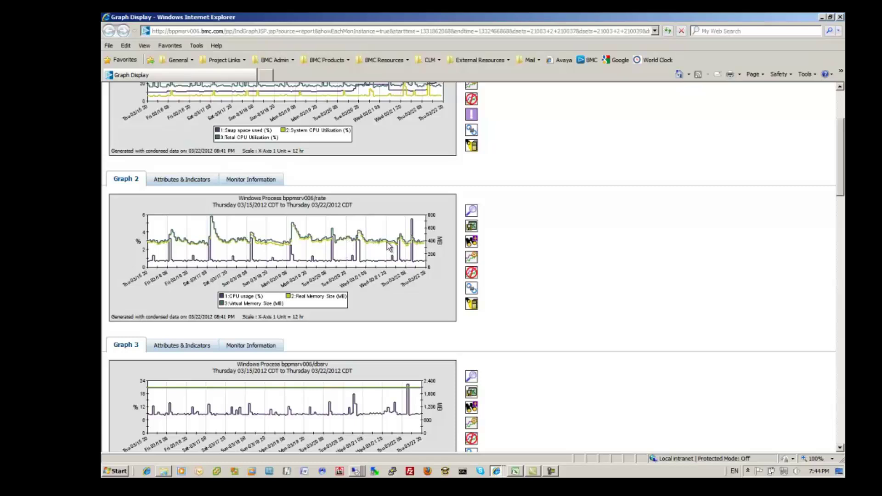
Regenerate Graph 2 with Virtual and Real Memory Size removed and Hourly Baseline added.
left_click(173, 182)
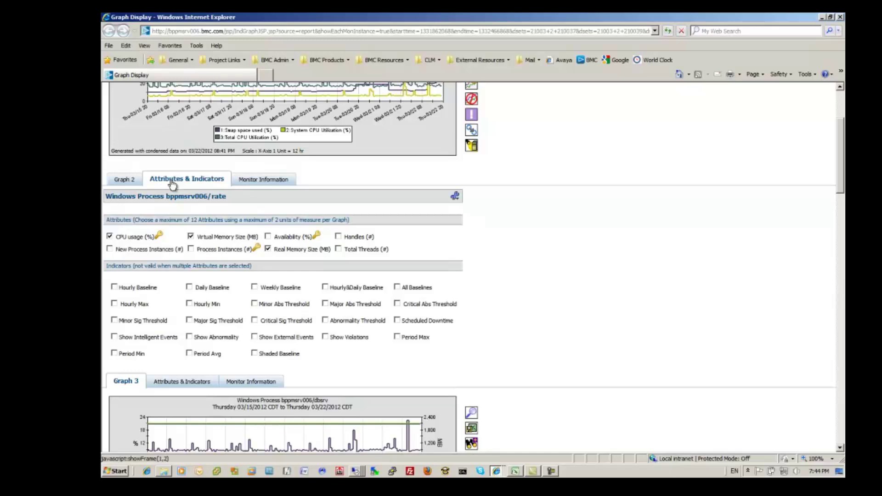
left_click(190, 236)
left_click(267, 249)
left_click(114, 287)
left_click_drag(840, 179, 843, 144)
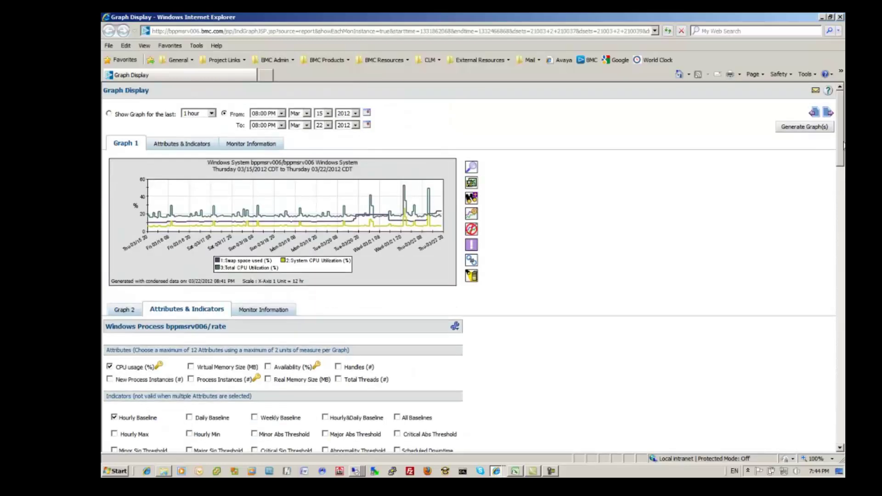
left_click(813, 130)
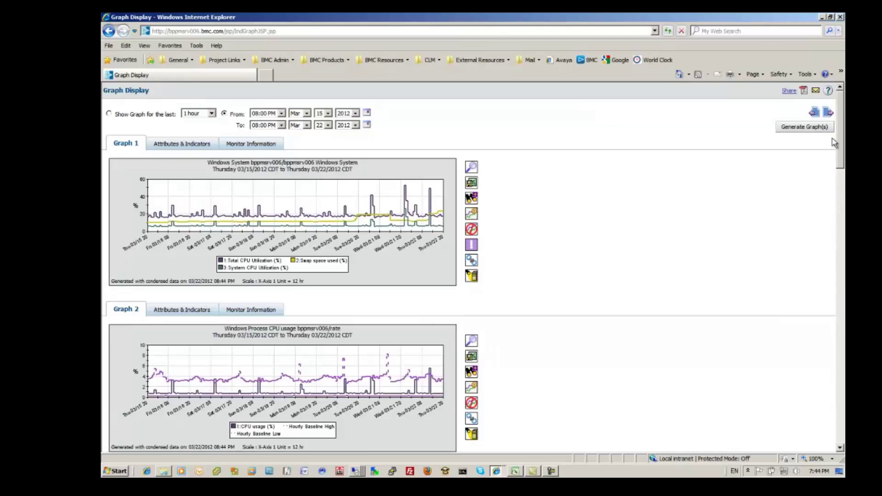
left_click_drag(840, 131, 838, 391)
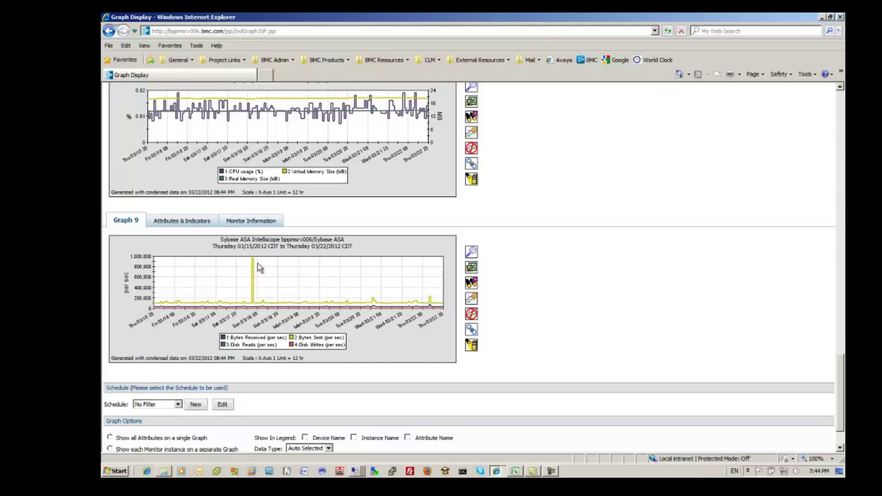
left_click_drag(836, 371, 837, 100)
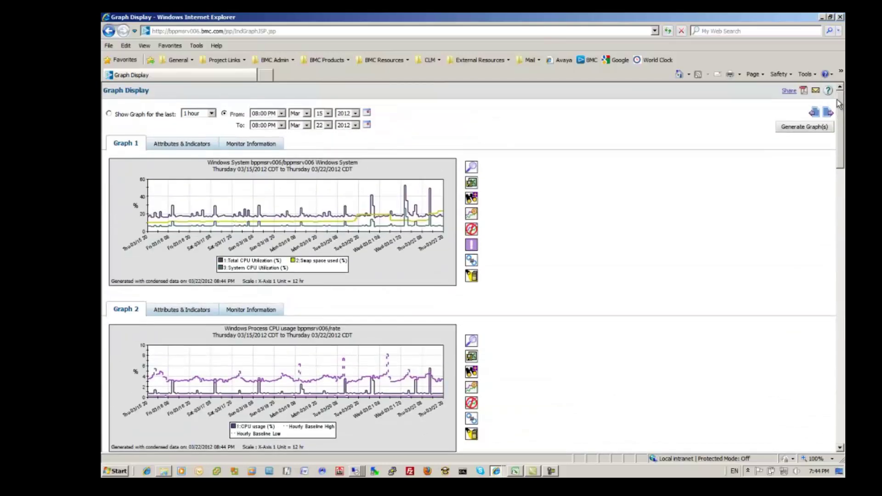
Set the graph start date to March 5, regenerate, and browse the Mar 5–22 graphs.
left_click(307, 114)
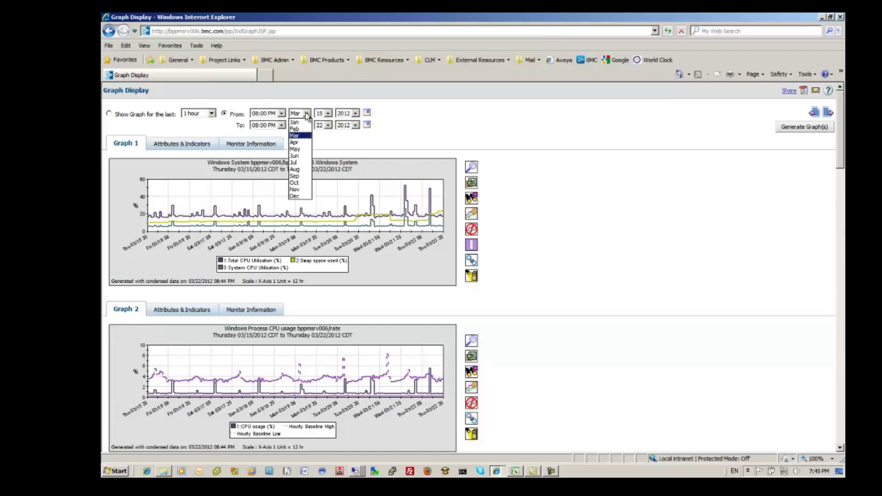
left_click(327, 114)
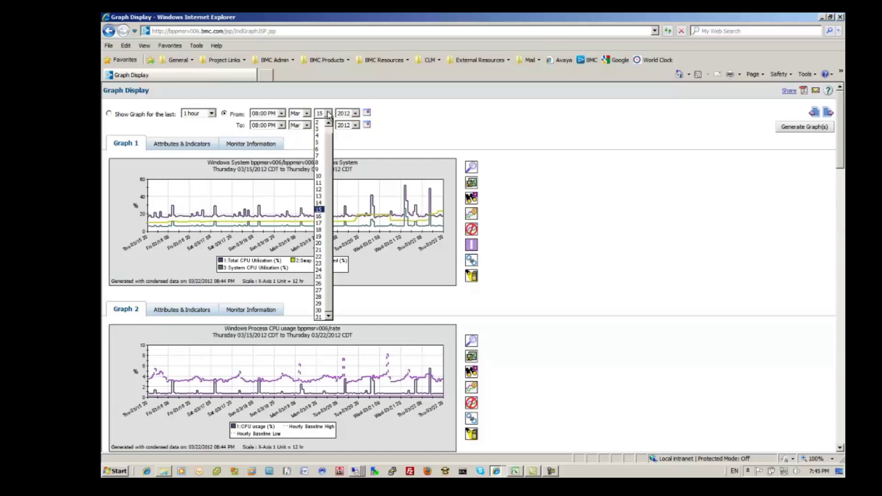
left_click(319, 142)
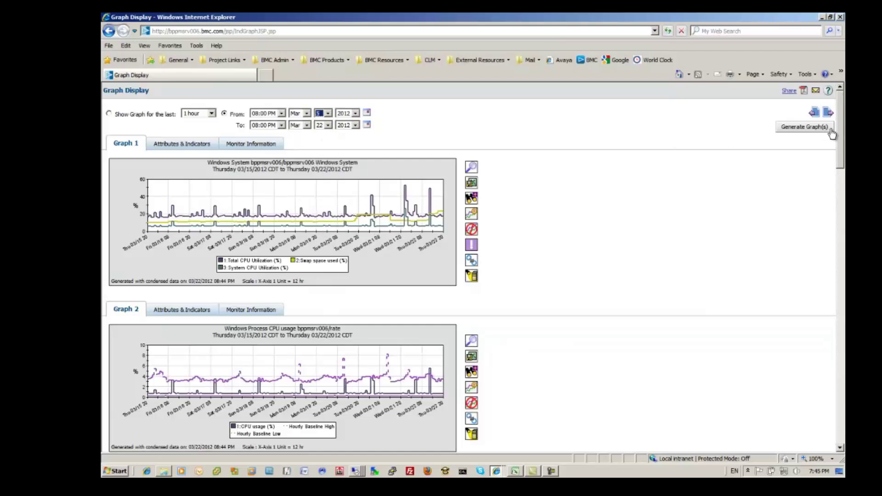
left_click(815, 128)
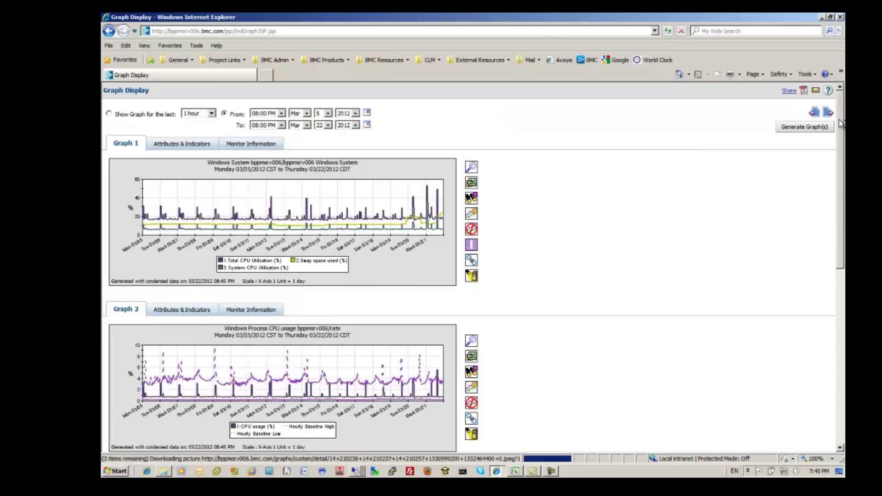
mouse_move(840, 112)
left_mouse_down()
mouse_move(829, 194)
mouse_move(842, 372)
left_mouse_up()
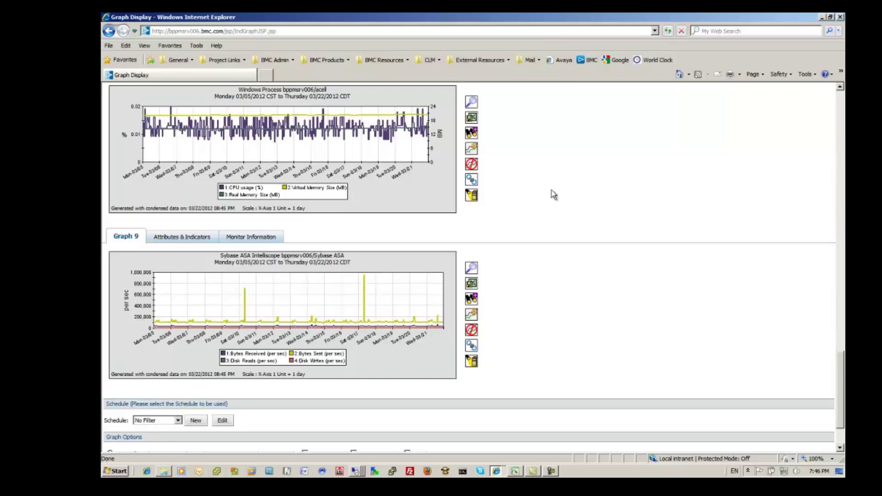
Close the Graph Display window and view Performance Diagnostic Details showing 590 devices and 6943 monitors.
left_click(840, 18)
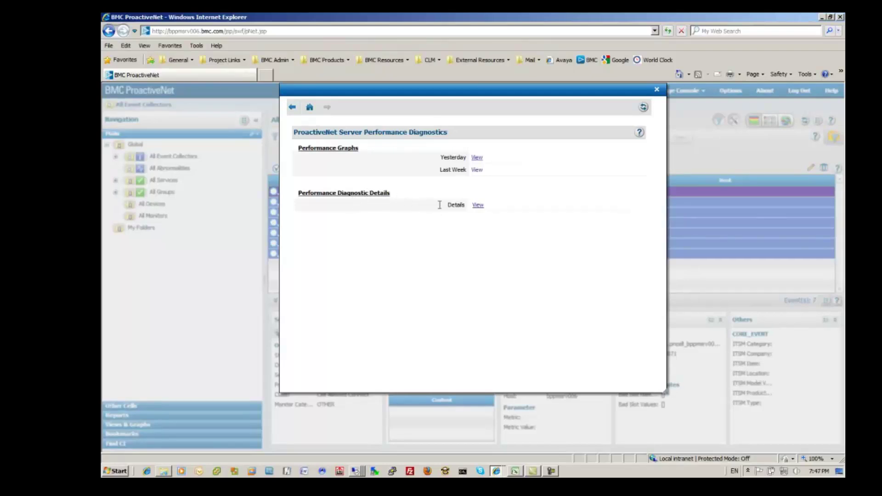
left_click(478, 206)
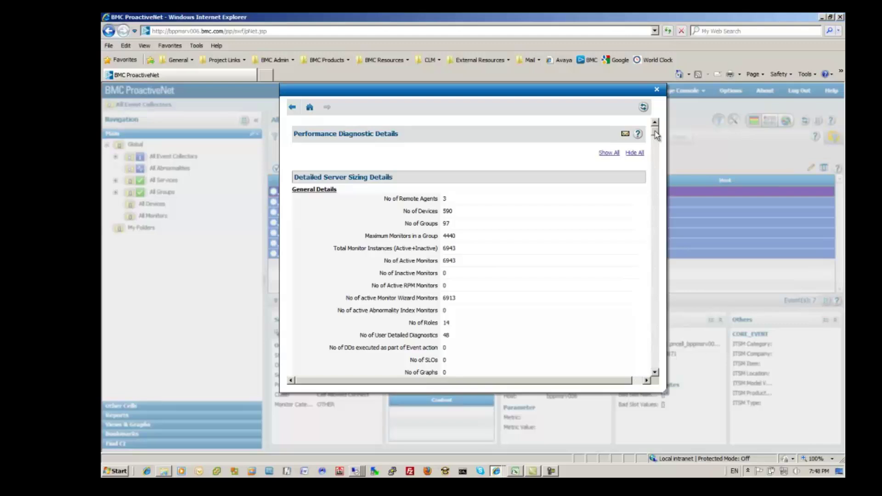
Scroll through Cell Info, Workload, Device and Monitor Type down to the 27378-attribute totals.
left_click_drag(655, 135, 655, 141)
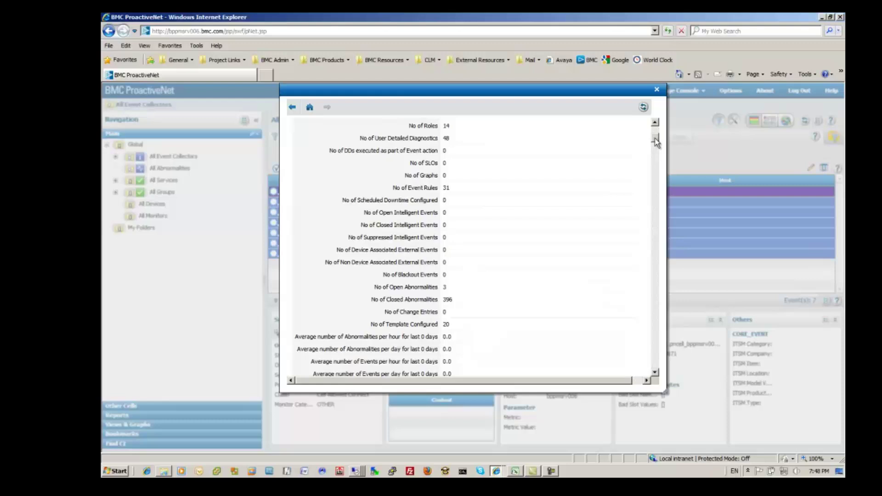
left_click_drag(656, 141, 656, 152)
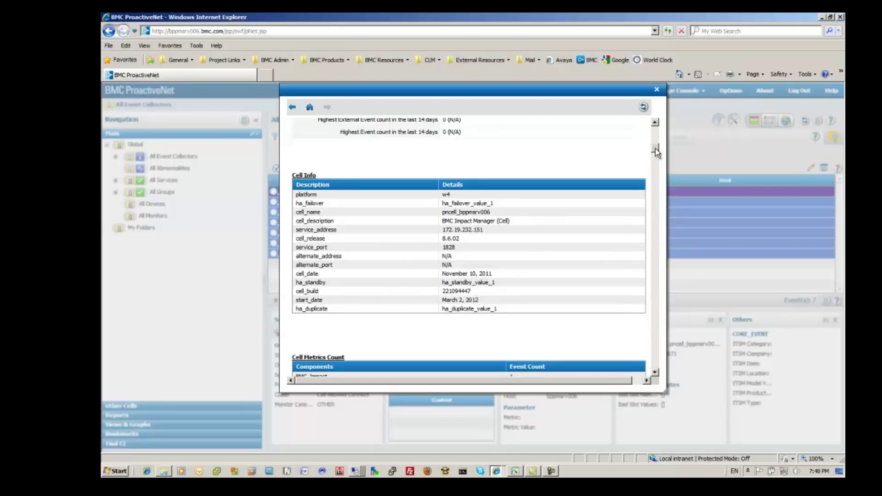
left_click_drag(655, 152, 658, 158)
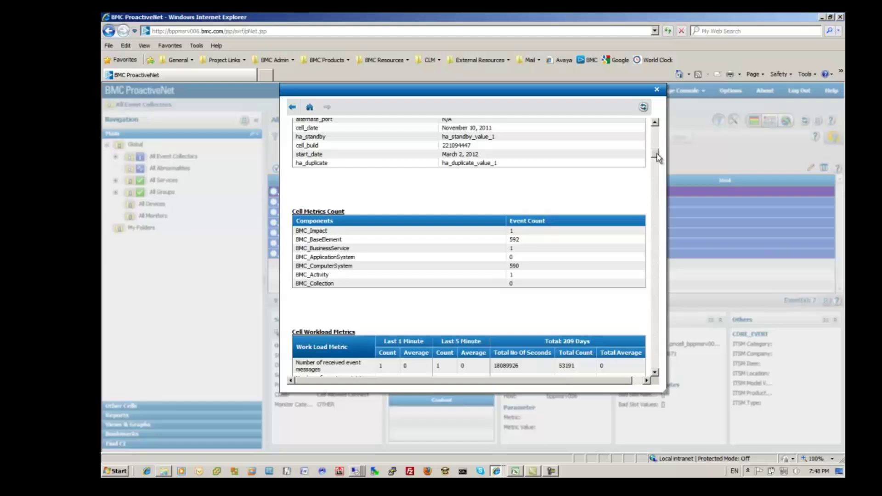
left_click_drag(657, 156, 657, 160)
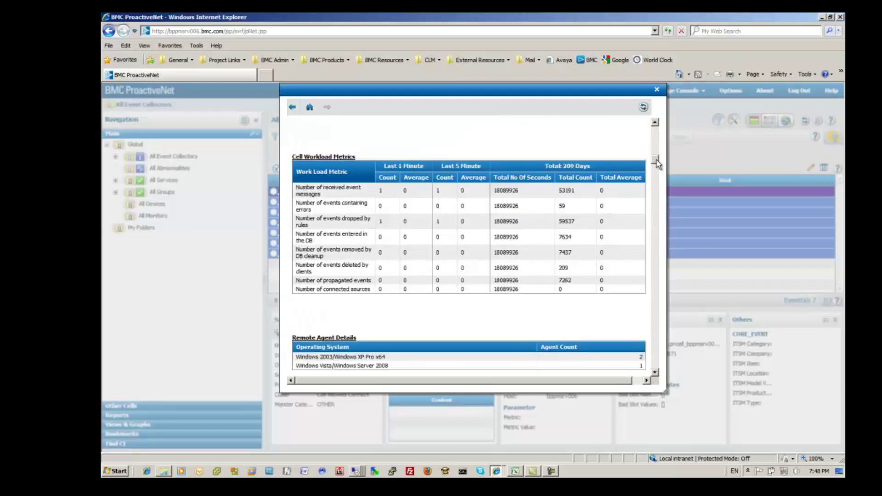
left_click_drag(657, 160, 656, 163)
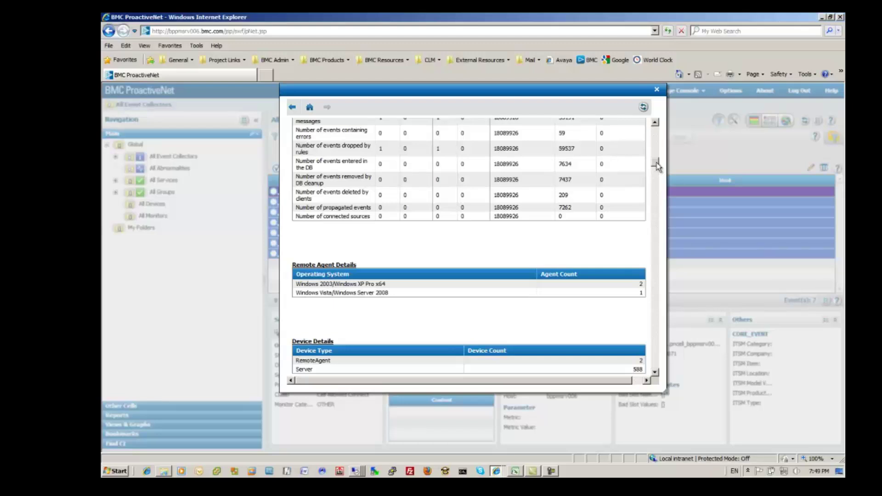
scroll(656, 163, "down", 1)
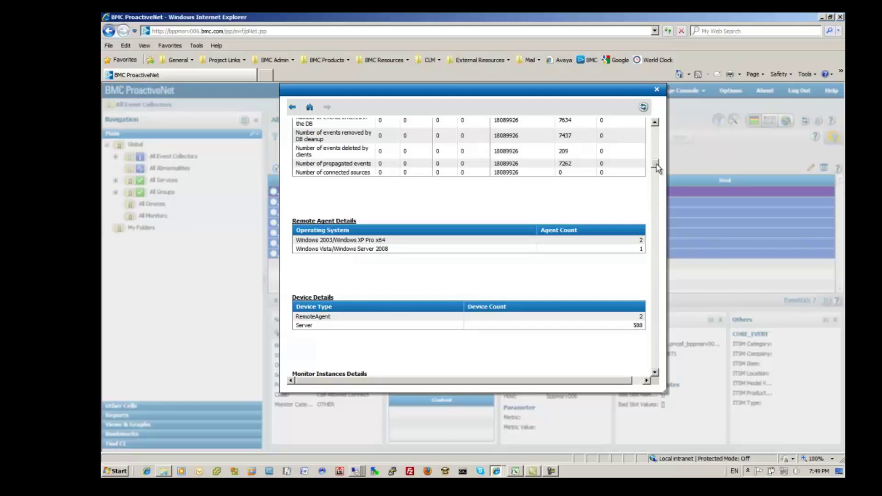
scroll(657, 167, "down", 2)
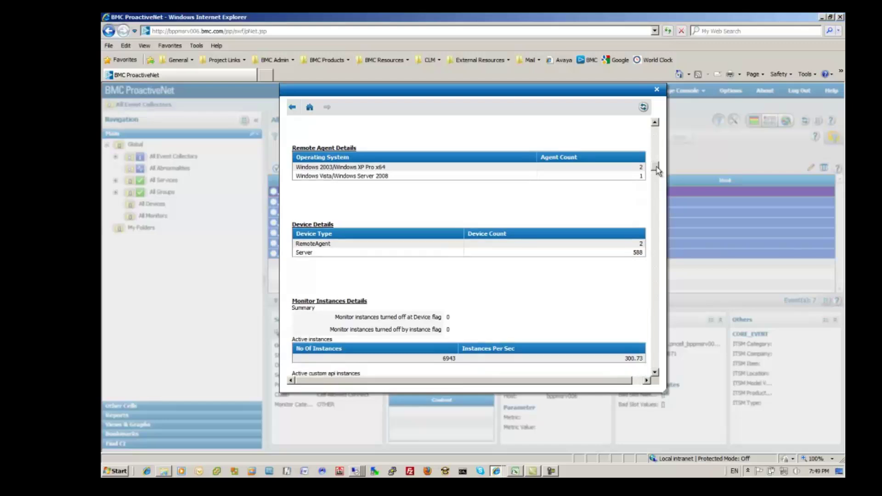
left_click_drag(657, 167, 656, 178)
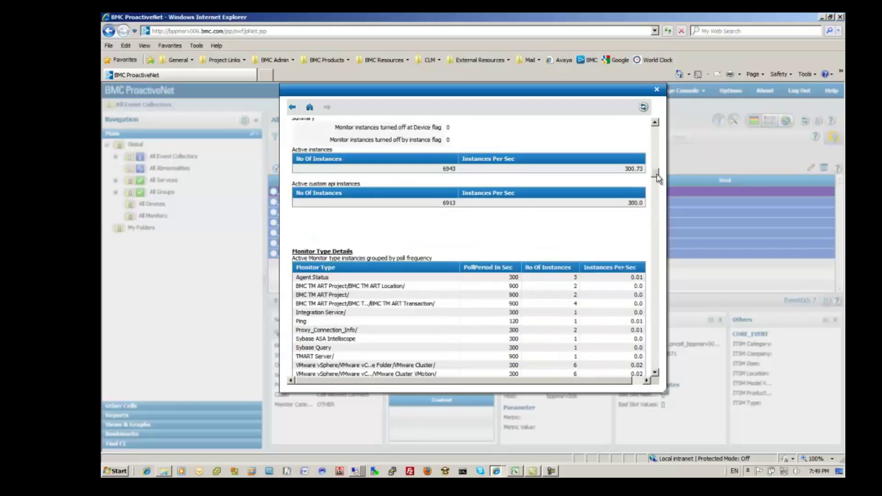
scroll(656, 178, "down", 2)
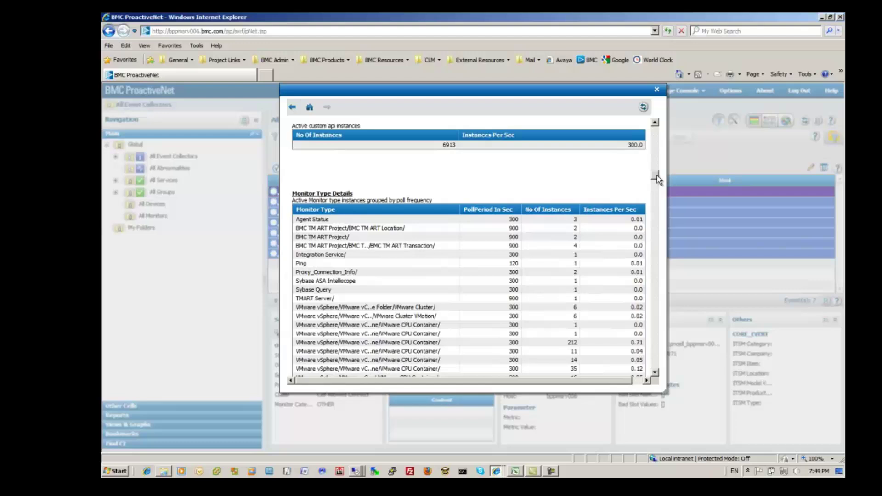
left_click_drag(657, 179, 659, 226)
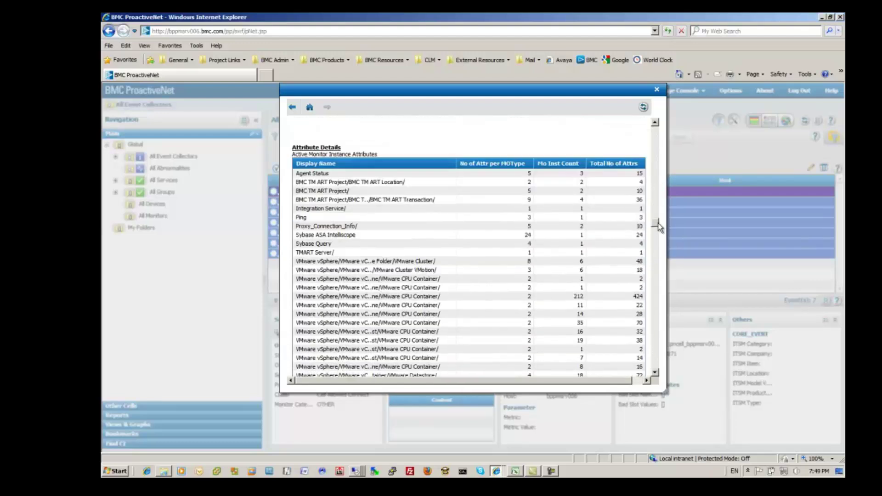
left_click_drag(659, 226, 667, 316)
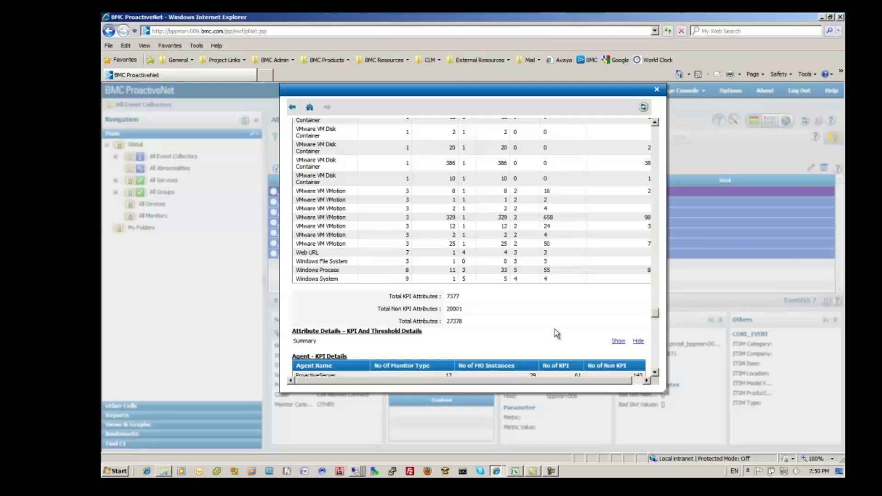
Scroll past User Details and Data Details retention periods to the empty Graph Details list.
scroll(653, 313, "down", 2)
scroll(654, 313, "down", 2)
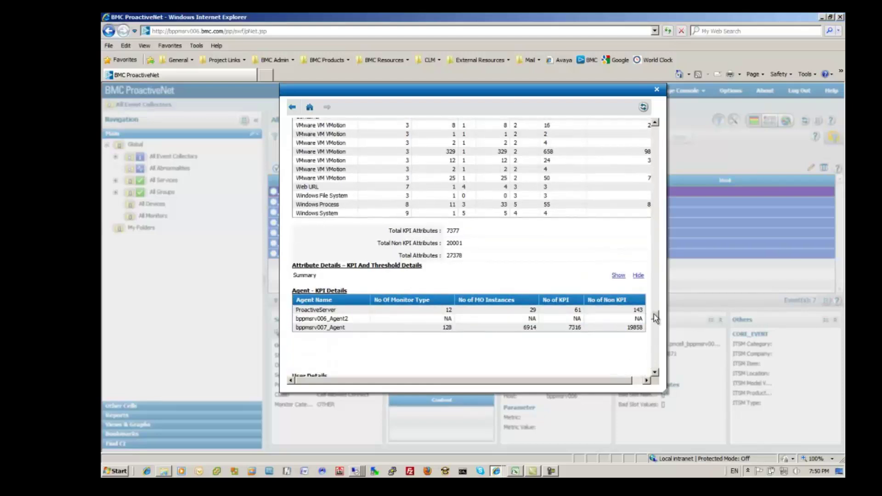
scroll(654, 315, "down", 2)
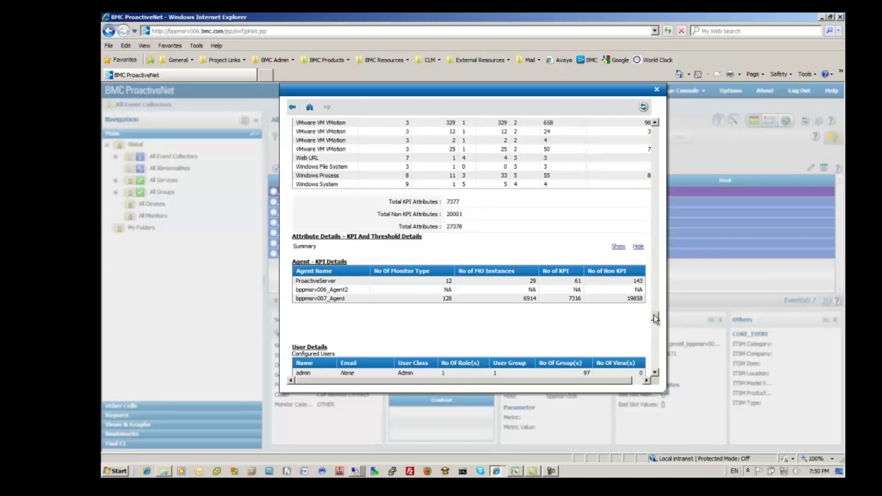
left_click_drag(654, 315, 654, 321)
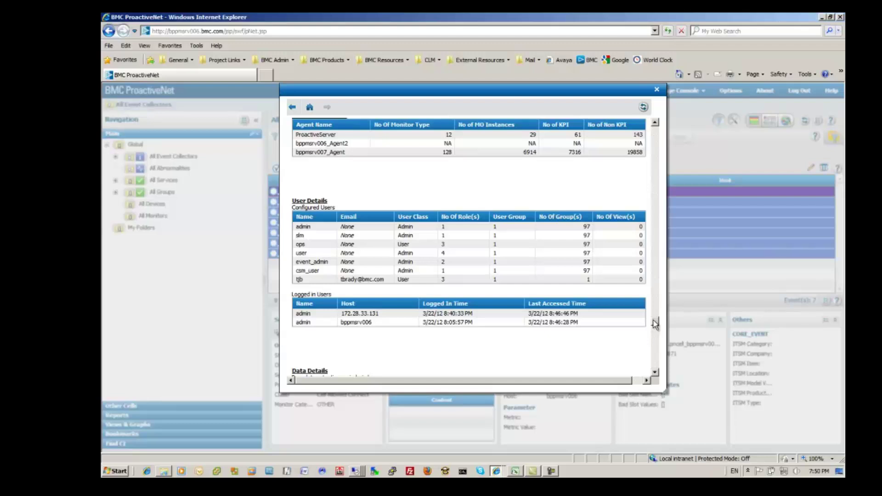
scroll(654, 323, "down", 1)
scroll(654, 324, "down", 1)
scroll(655, 326, "down", 1)
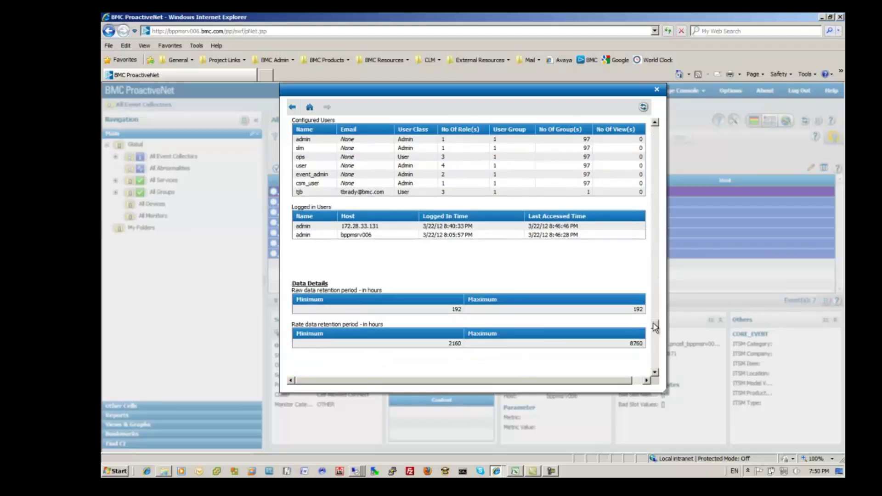
scroll(655, 326, "down", 2)
scroll(655, 328, "down", 1)
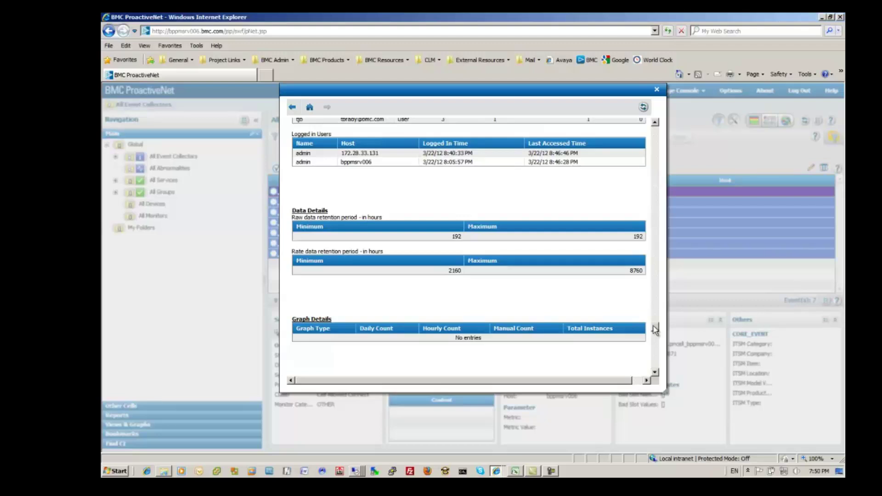
Expand the report-type summary and scroll past SLO and Abnormality Details to system-specific details.
left_click_drag(655, 329, 655, 338)
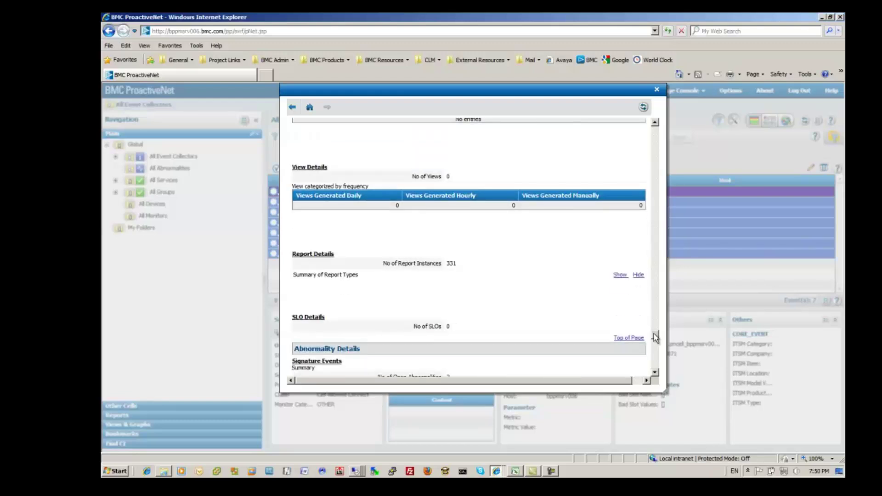
left_click_drag(654, 335, 654, 337)
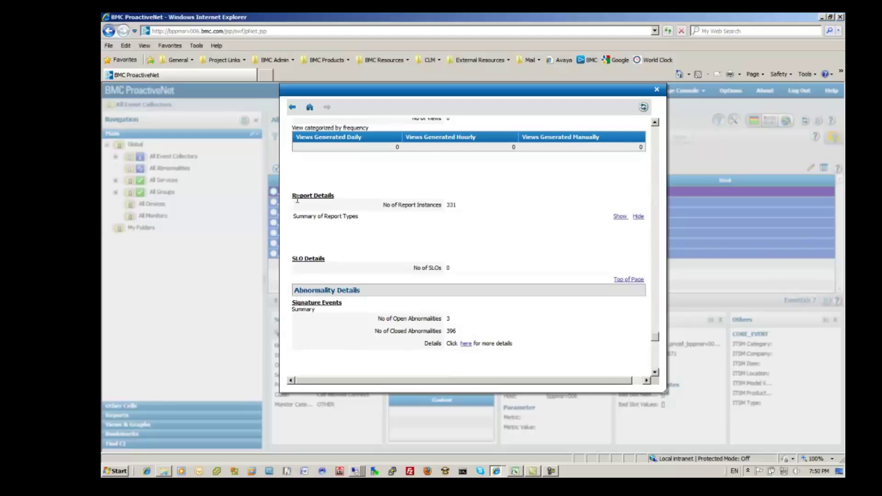
left_click(619, 216)
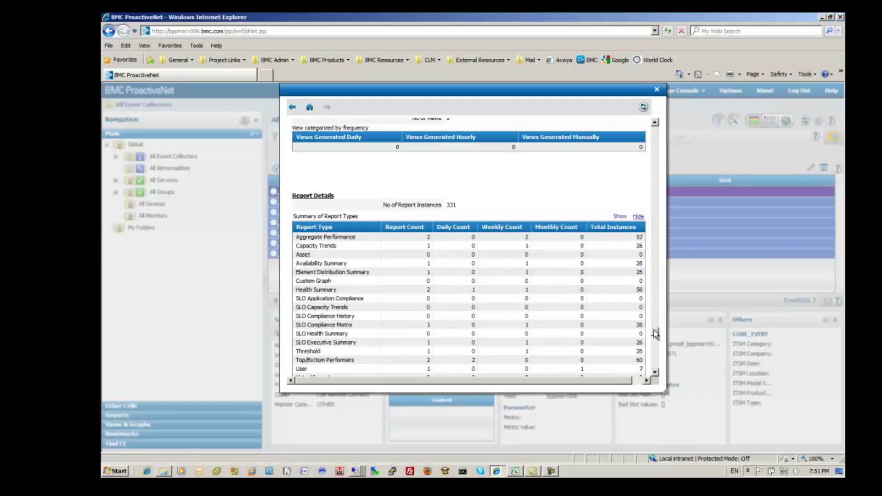
scroll(654, 330, "down", 3)
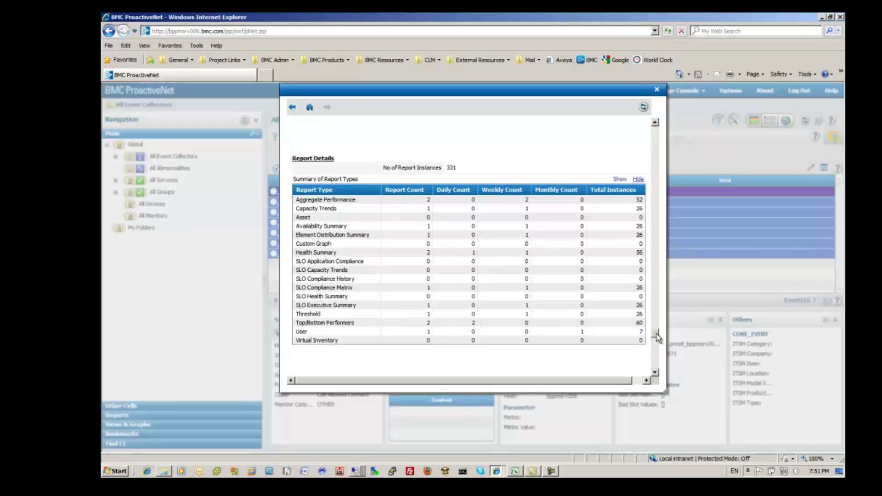
scroll(657, 338, "down", 1)
scroll(658, 337, "down", 1)
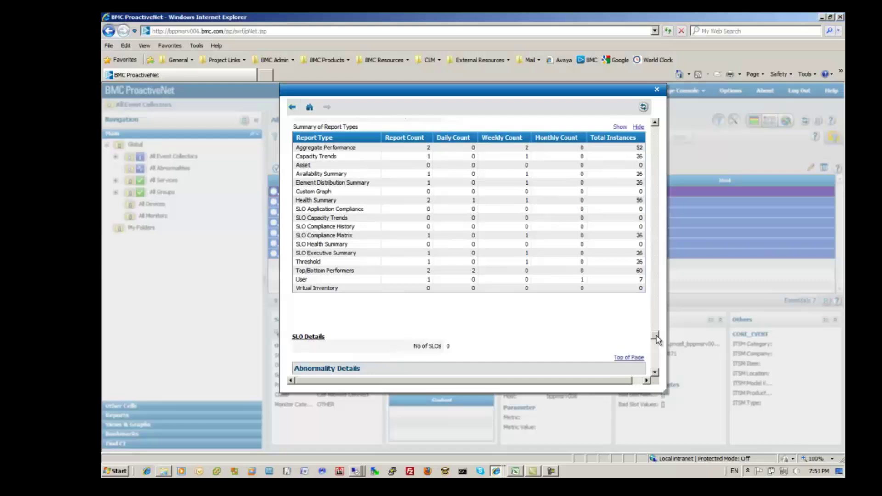
scroll(658, 338, "down", 1)
Scroll through Installation, Processor, Database and IP Configuration to the System Information, Routing and TCP headings.
left_click_drag(658, 340, 657, 355)
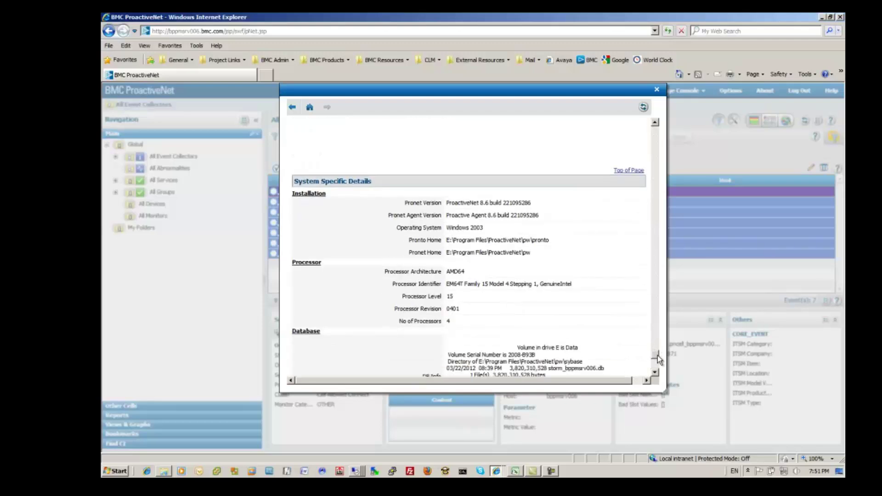
scroll(659, 358, "down", 1)
scroll(659, 359, "down", 1)
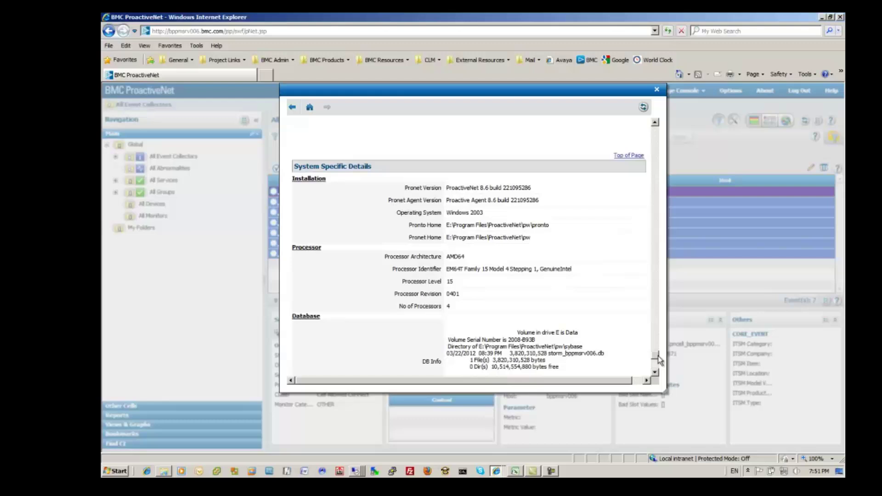
scroll(660, 359, "down", 3)
scroll(660, 362, "down", 3)
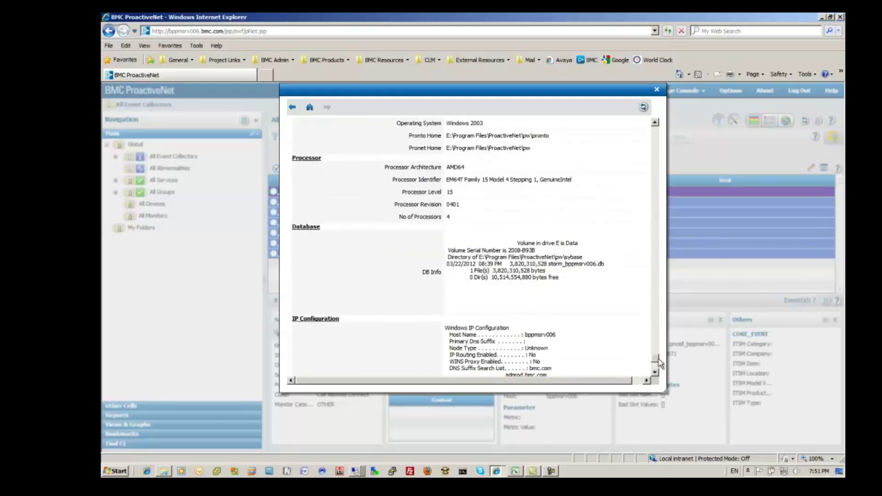
scroll(660, 363, "down", 2)
scroll(659, 365, "down", 1)
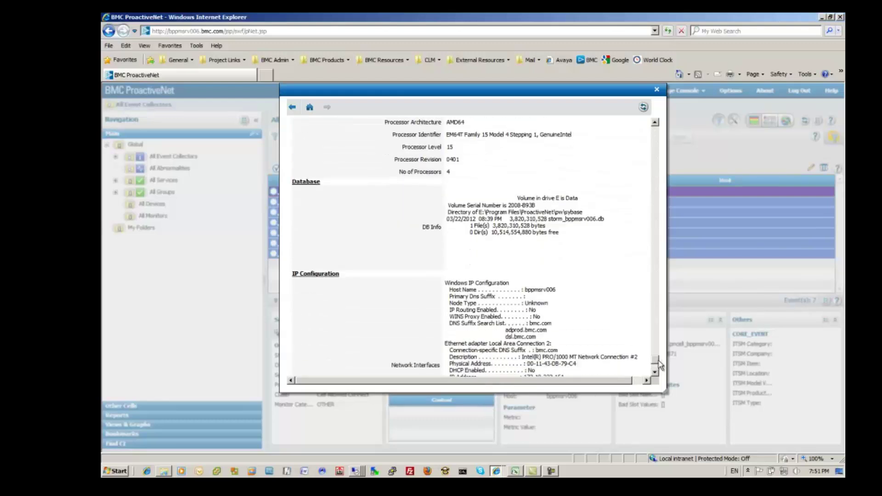
scroll(659, 364, "down", 1)
scroll(659, 365, "down", 3)
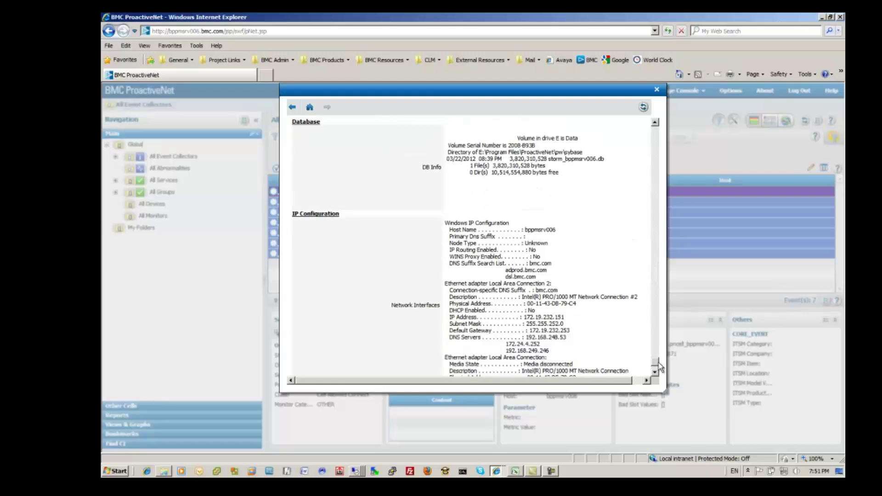
scroll(659, 367, "down", 3)
scroll(660, 369, "down", 1)
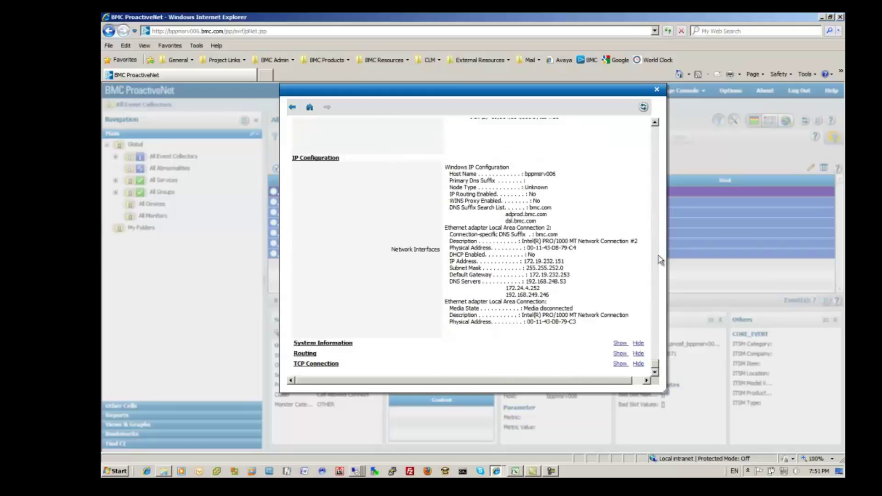
Expand the System Information and Routing table sections of the diagnostics report.
left_click(623, 343)
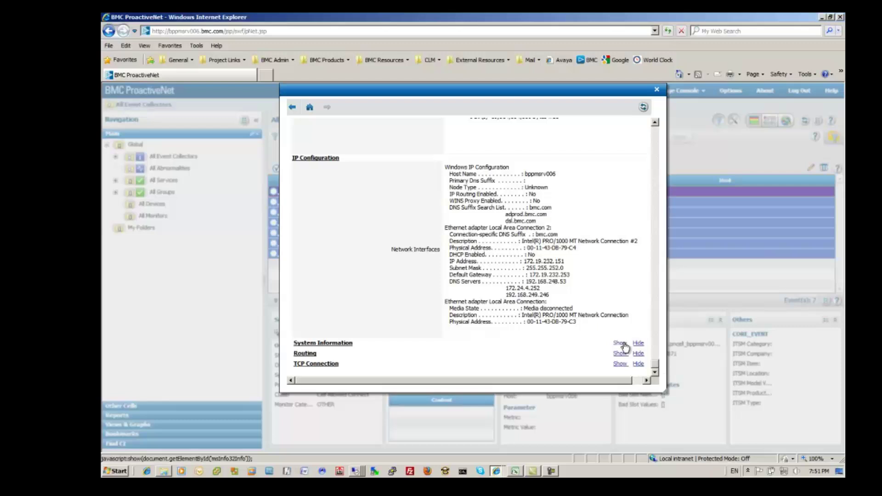
scroll(657, 361, "down", 1)
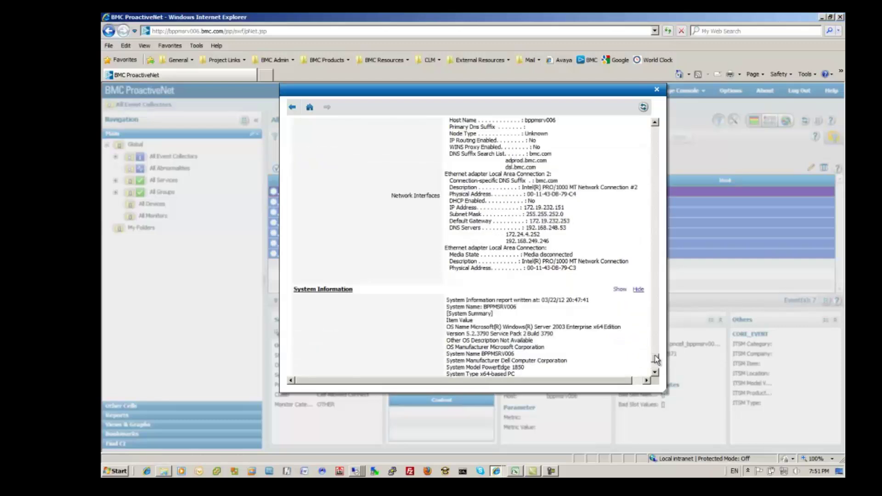
scroll(654, 367, "down", 3)
left_click(620, 354)
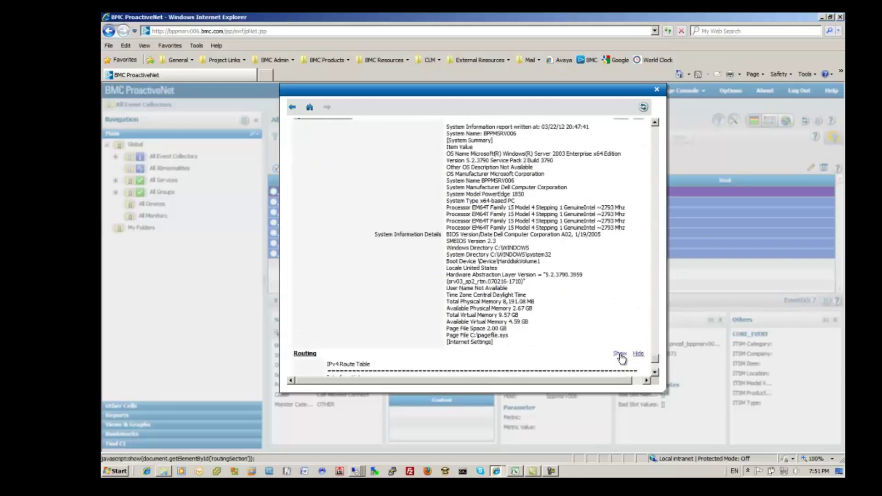
scroll(657, 359, "down", 3)
scroll(657, 359, "down", 3)
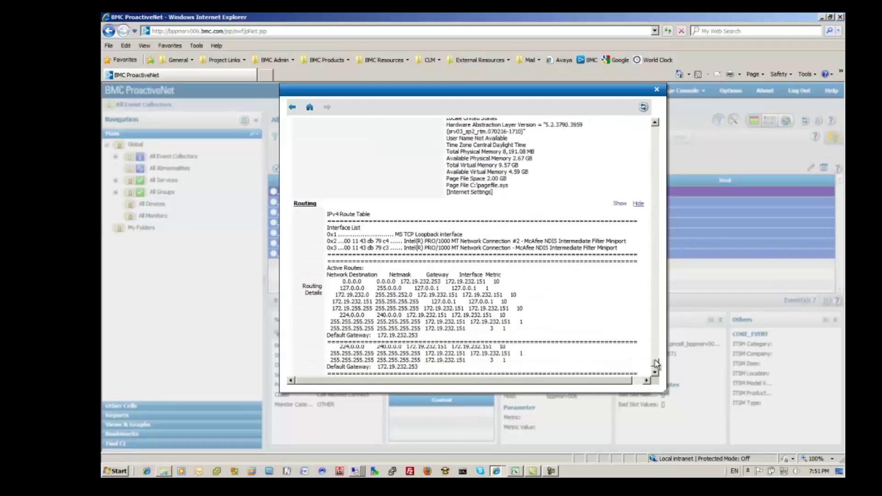
Expand TCP Connection details and scroll through the list of established active connections.
left_click(619, 364)
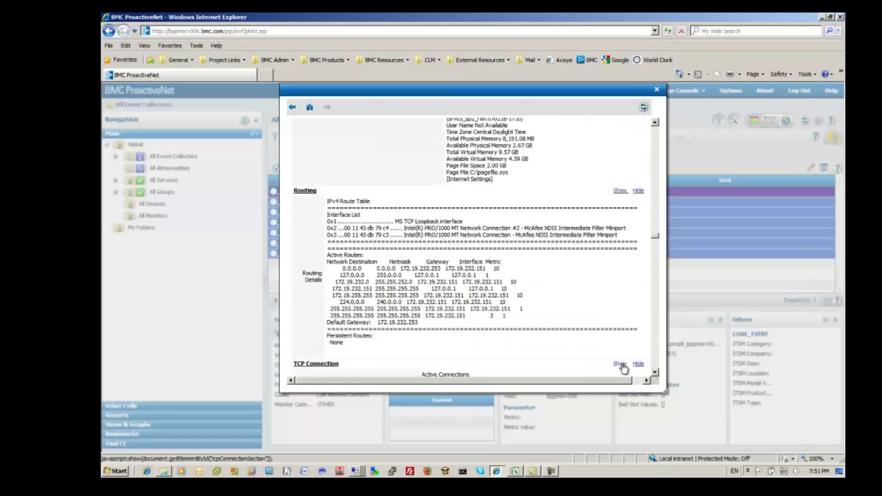
left_click_drag(657, 232, 654, 245)
scroll(655, 240, "down", 1)
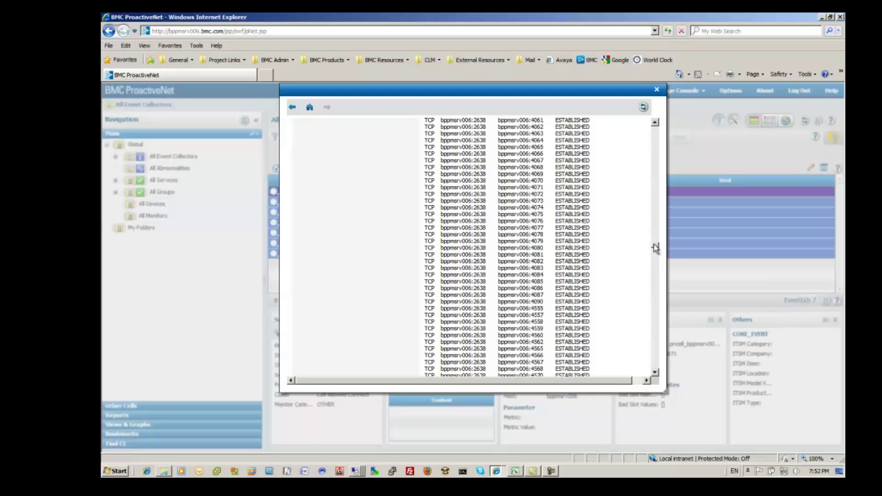
scroll(654, 244, "down", 1)
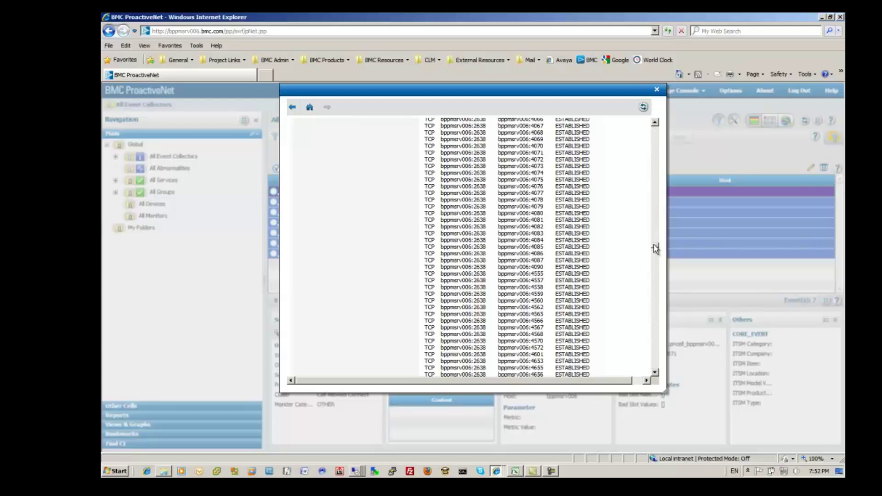
scroll(655, 248, "down", 1)
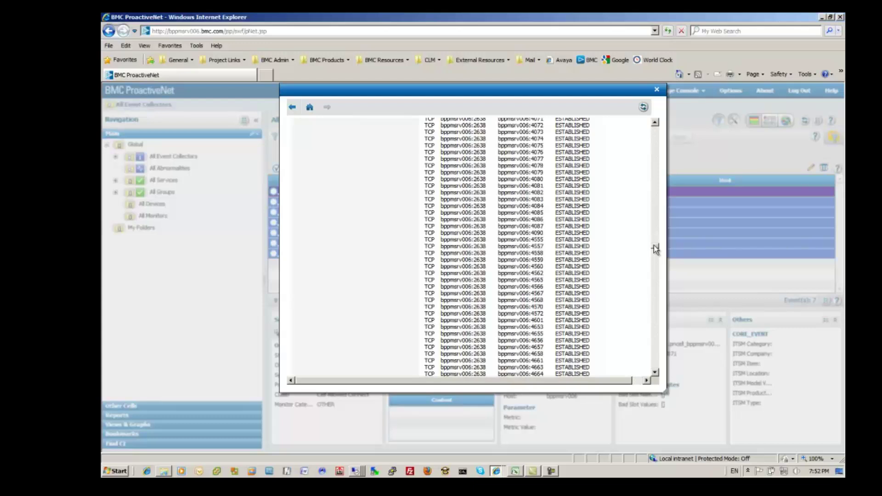
Scroll up past the VMware statistics tables to the server sizing summary at the top.
left_click_drag(655, 248, 655, 201)
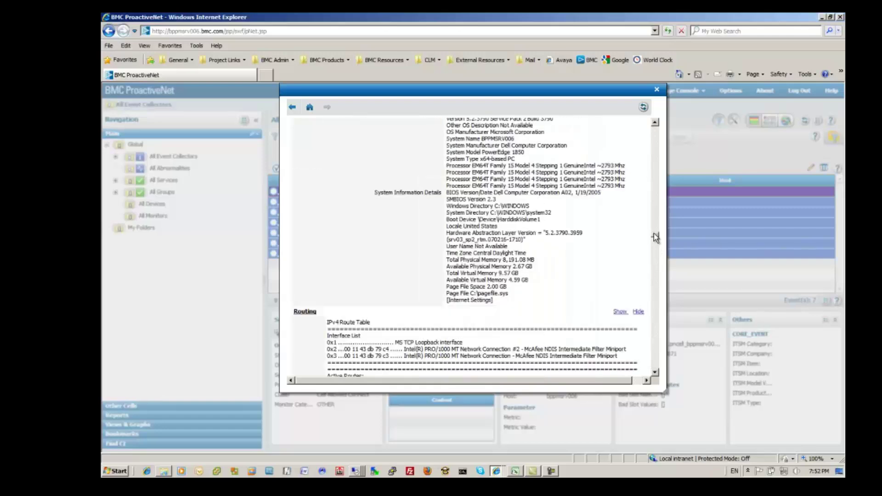
scroll(655, 201, "up", 3)
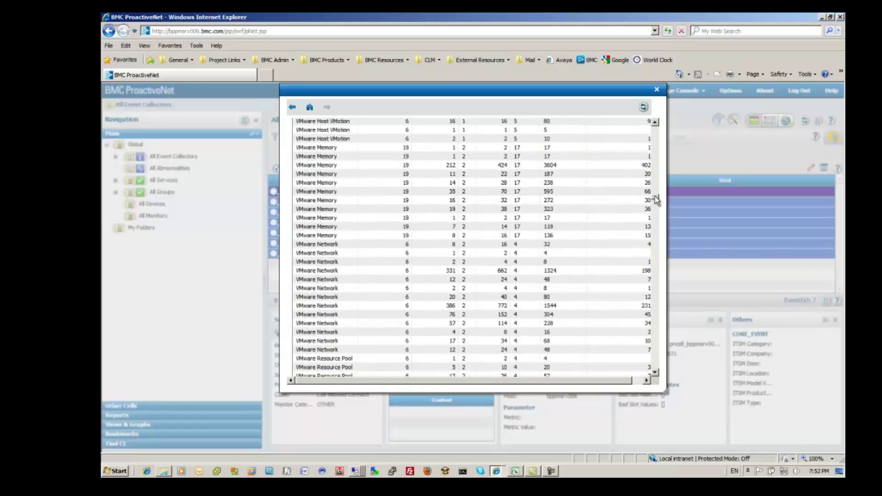
scroll(656, 201, "up", 1)
scroll(657, 200, "up", 1)
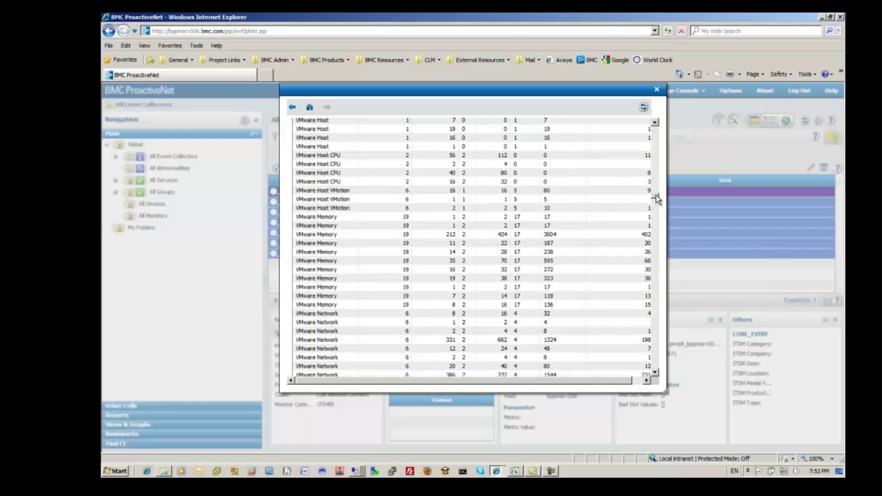
scroll(656, 198, "up", 4)
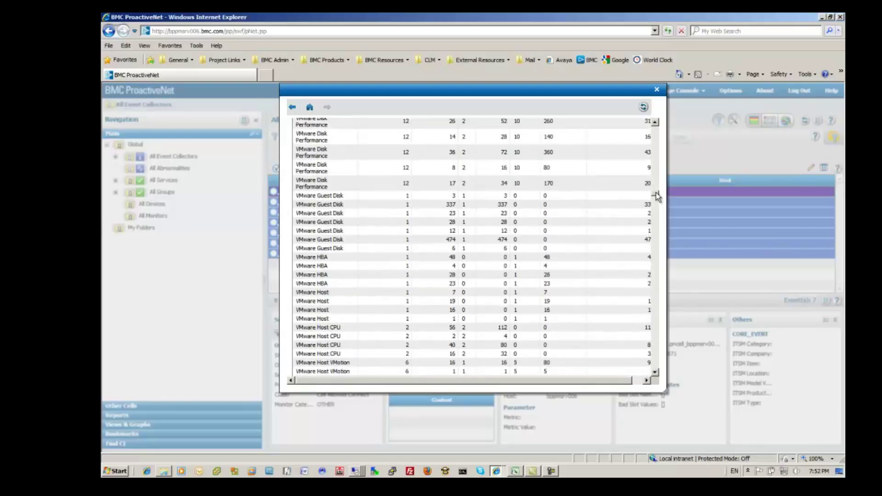
left_click_drag(655, 191, 655, 131)
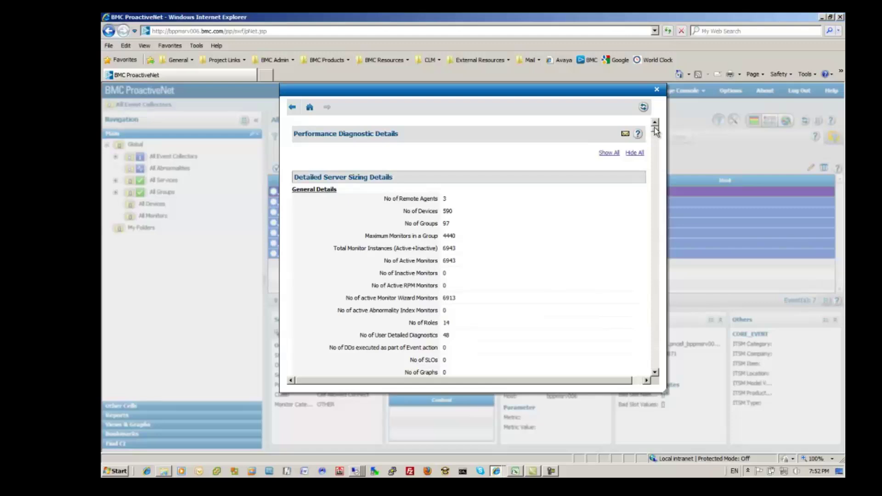